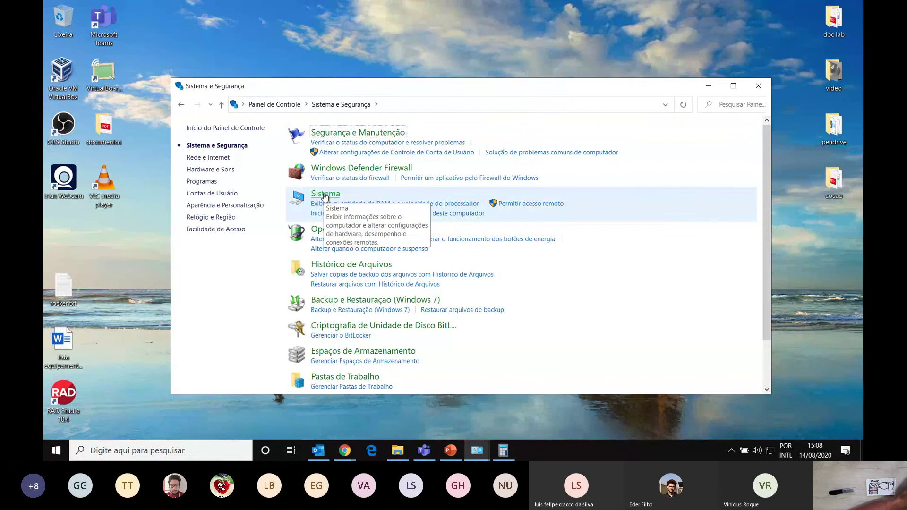
Open the Sistema page with the computer's basic information from the Sistema e Segurança category
{"action": "key", "text": "ctrl"}
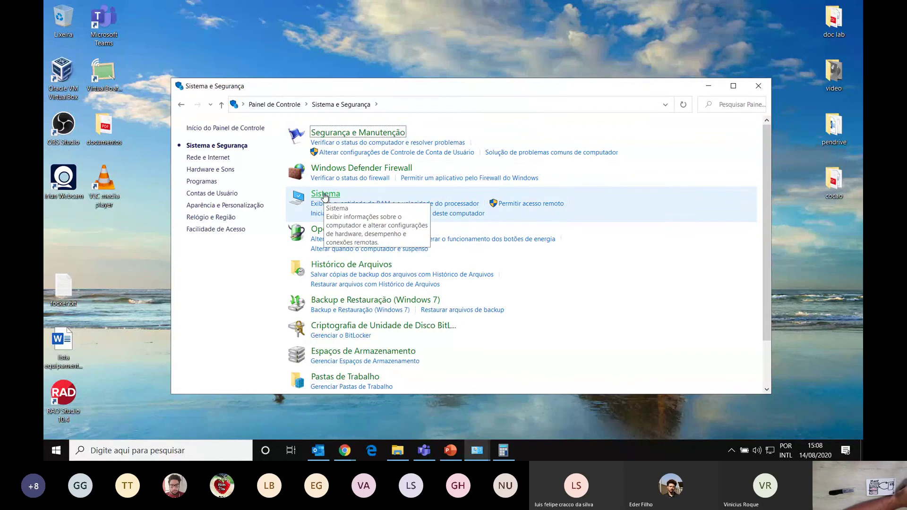
{"action": "key", "text": "ctrl"}
{"action": "key", "text": "ctrl"}
{"action": "key", "text": "ctrl"}
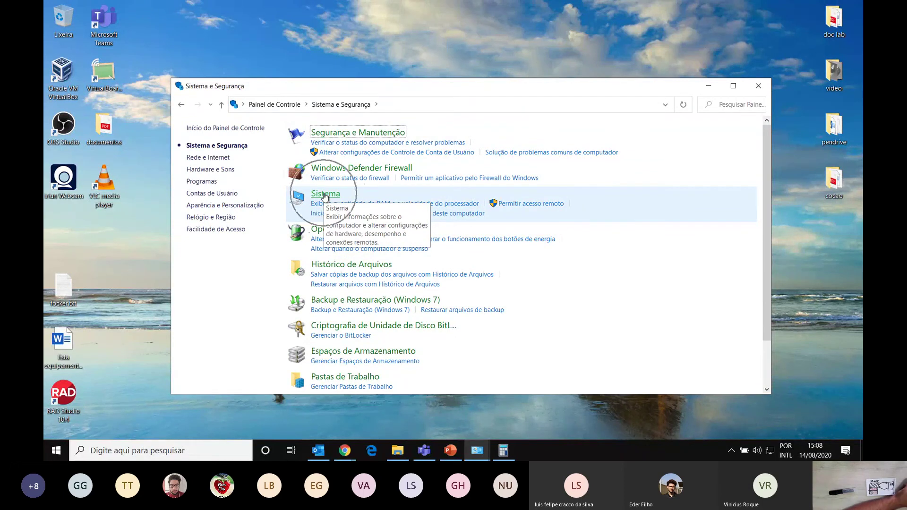
{"action": "left_click", "coordinate": [325, 196]}
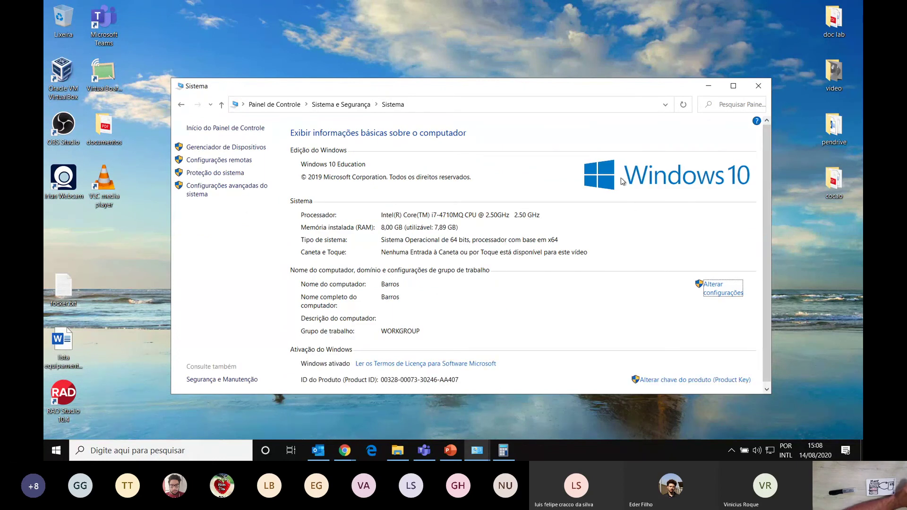
{"action": "scroll", "coordinate": [635, 213], "scroll_direction": "down", "scroll_amount": 1}
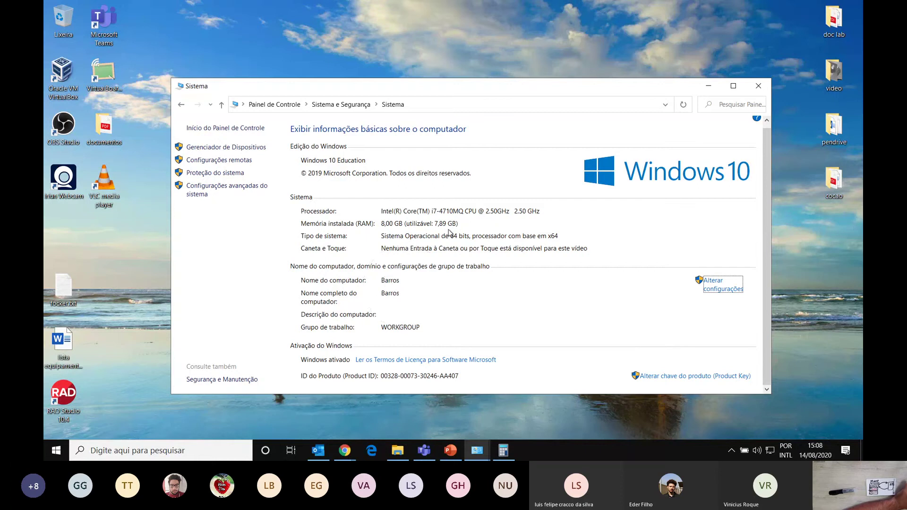
Open the advanced system settings from the computer's basic information page
{"action": "key", "text": "ctrl"}
{"action": "key", "text": "ctrl"}
{"action": "key", "text": "ctrl"}
{"action": "key", "text": "ctrl"}
{"action": "key", "text": "ctrl"}
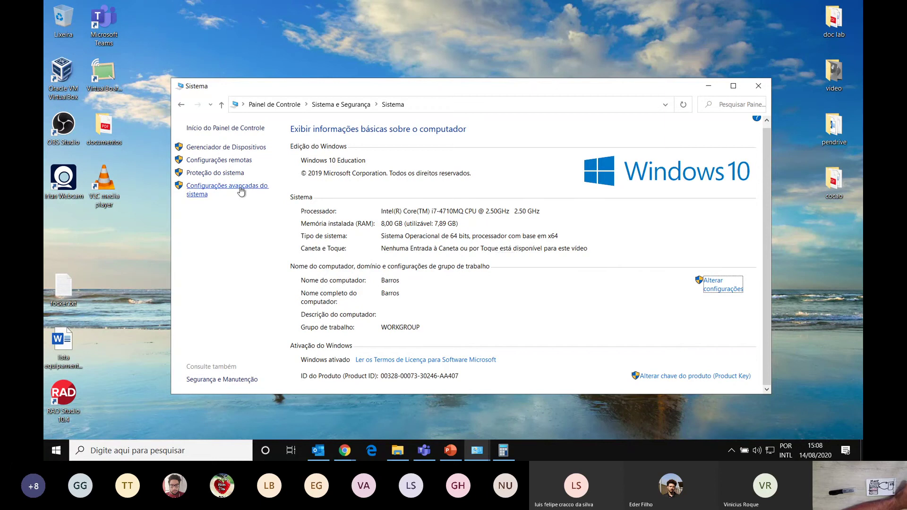
{"action": "key", "text": "ctrl"}
{"action": "key", "text": "ctrl"}
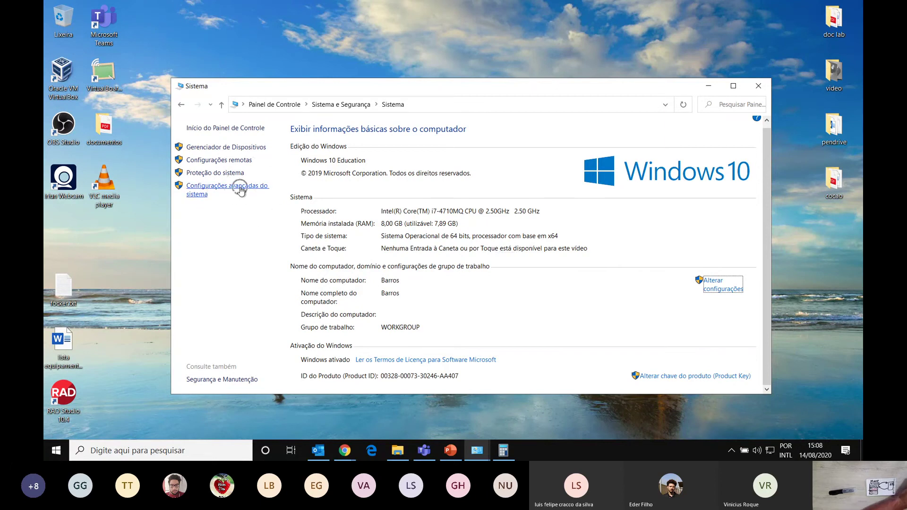
{"action": "key", "text": "ctrl"}
{"action": "key", "text": "ctrl"}
{"action": "key", "text": "ctrl"}
{"action": "key", "text": "ctrl"}
{"action": "key", "text": "ctrl"}
{"action": "left_click", "coordinate": [241, 190]}
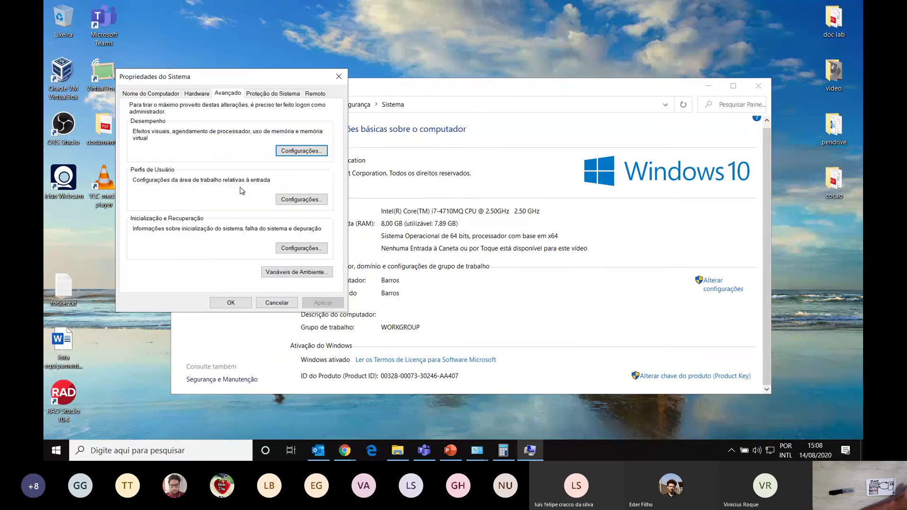
Look through the system protection and remote settings in the system properties, and return to the advanced settings
{"action": "left_click_drag", "start_coordinate": [283, 81], "coordinate": [333, 87]}
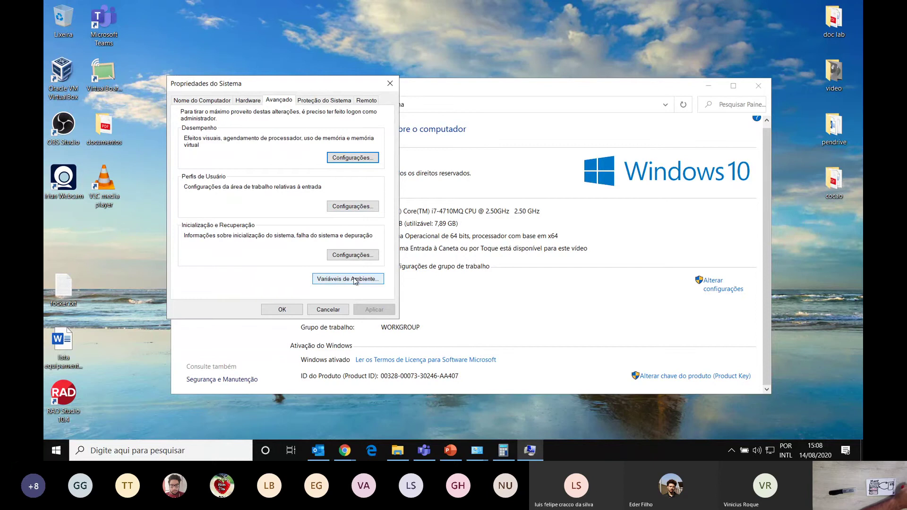
{"action": "left_click", "coordinate": [320, 101]}
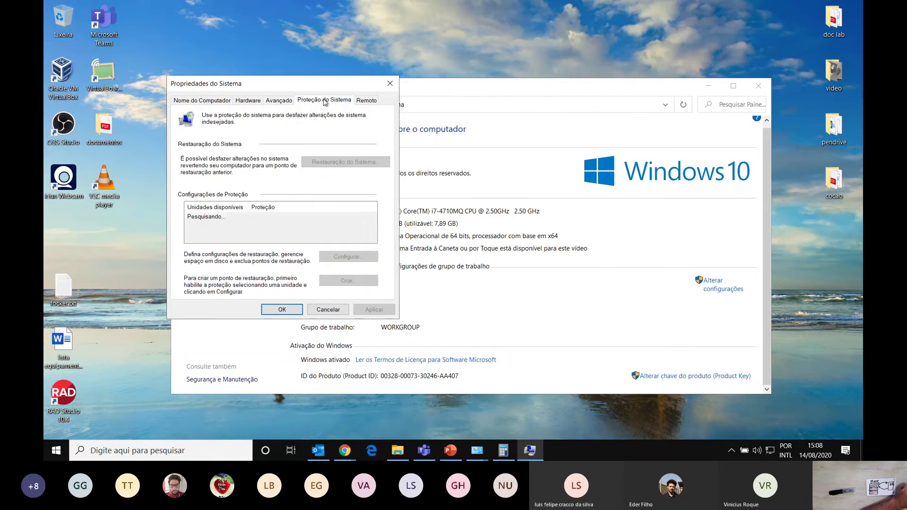
{"action": "left_click", "coordinate": [366, 104]}
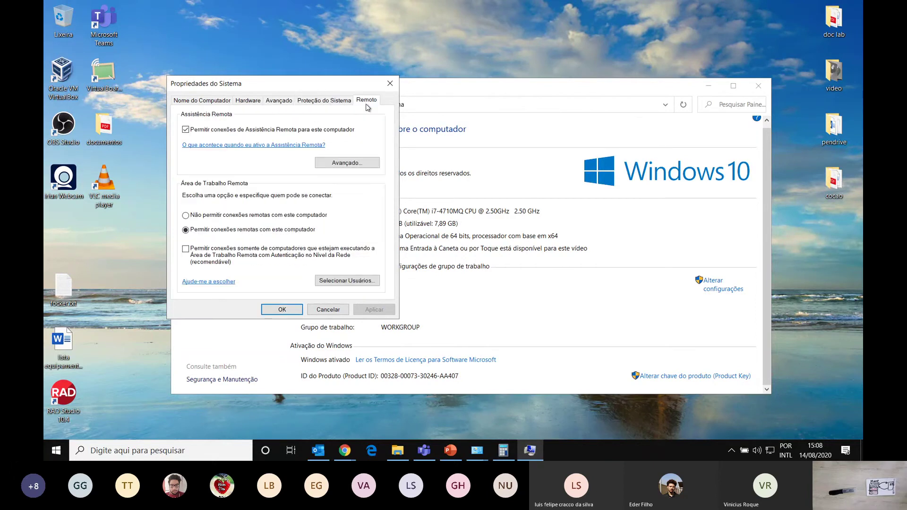
{"action": "left_click", "coordinate": [279, 101]}
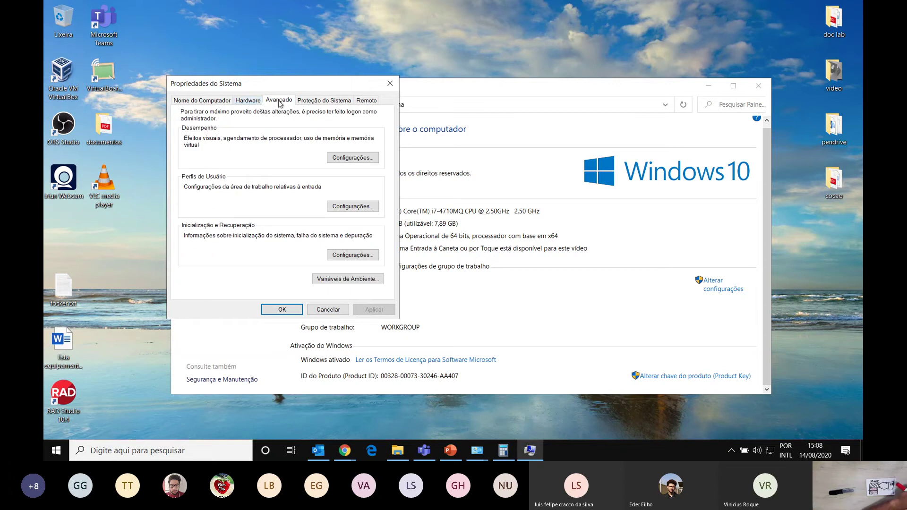
{"action": "left_click", "coordinate": [280, 102]}
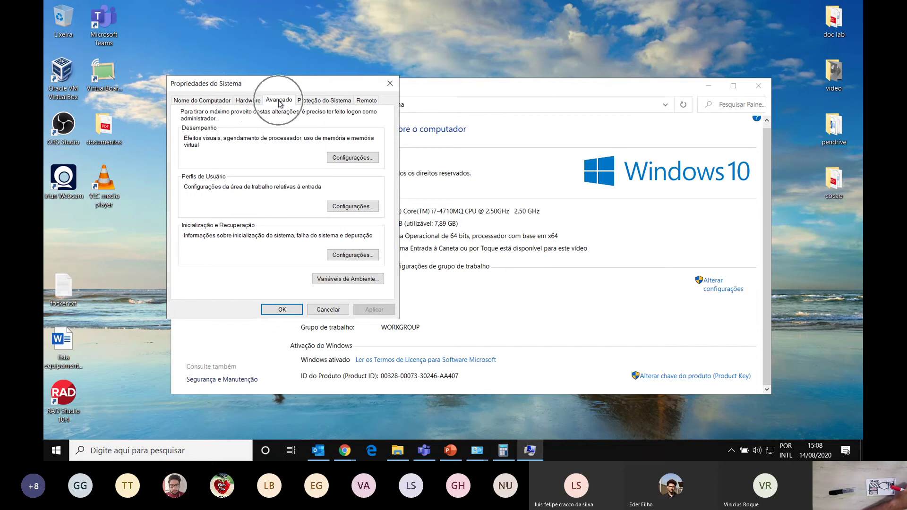
Open the performance options from the system properties and show their advanced settings
{"action": "left_click", "coordinate": [352, 160]}
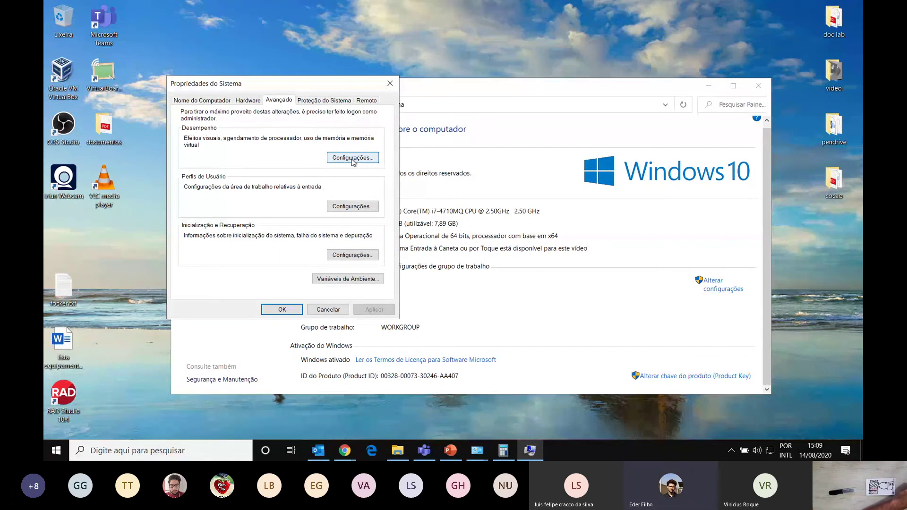
{"action": "left_click", "coordinate": [352, 159]}
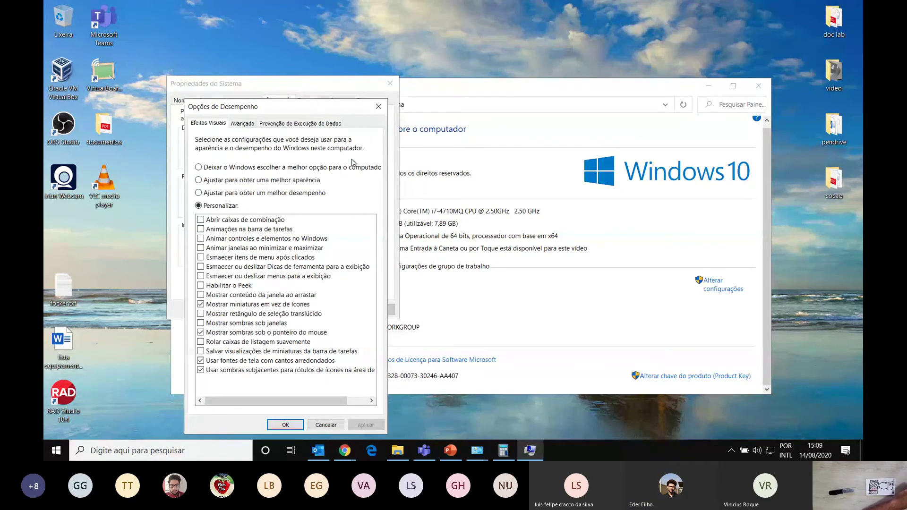
{"action": "left_click", "coordinate": [246, 127]}
{"action": "left_click", "coordinate": [246, 127]}
{"action": "left_click", "coordinate": [247, 127]}
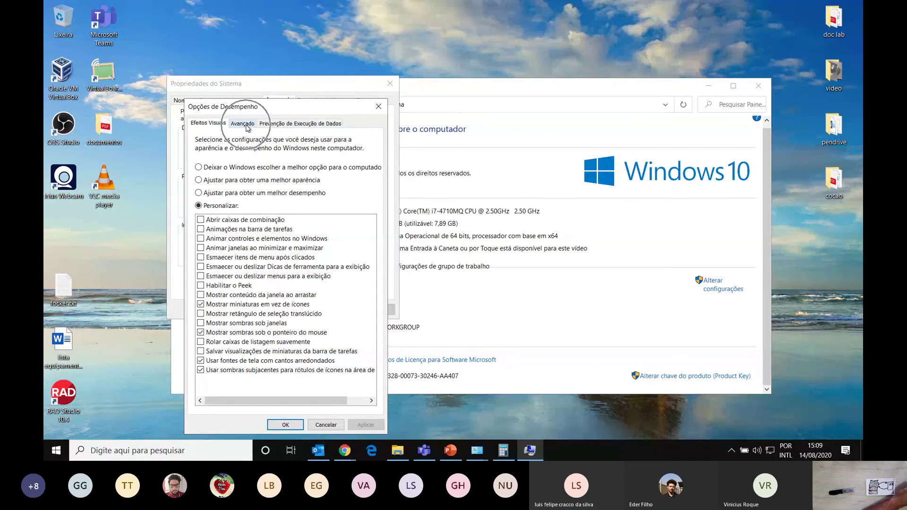
{"action": "left_click", "coordinate": [246, 126]}
{"action": "left_click", "coordinate": [246, 126]}
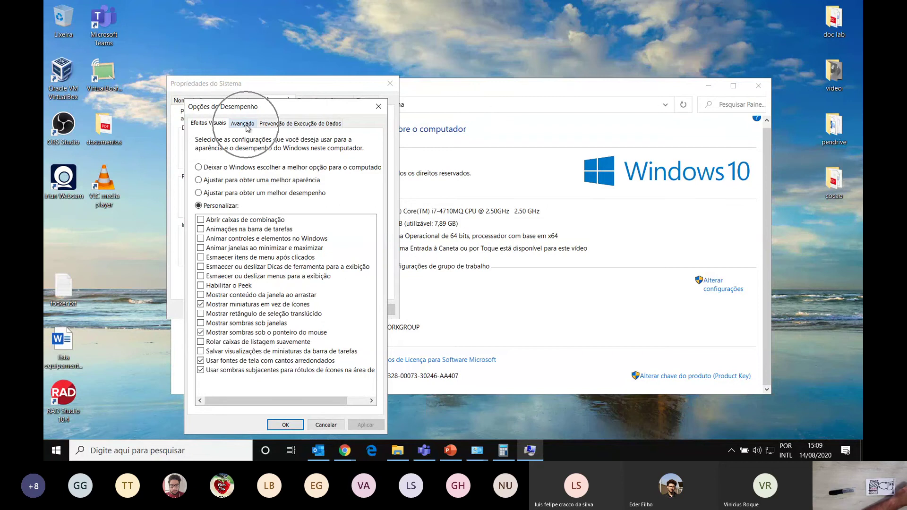
{"action": "left_click", "coordinate": [246, 126]}
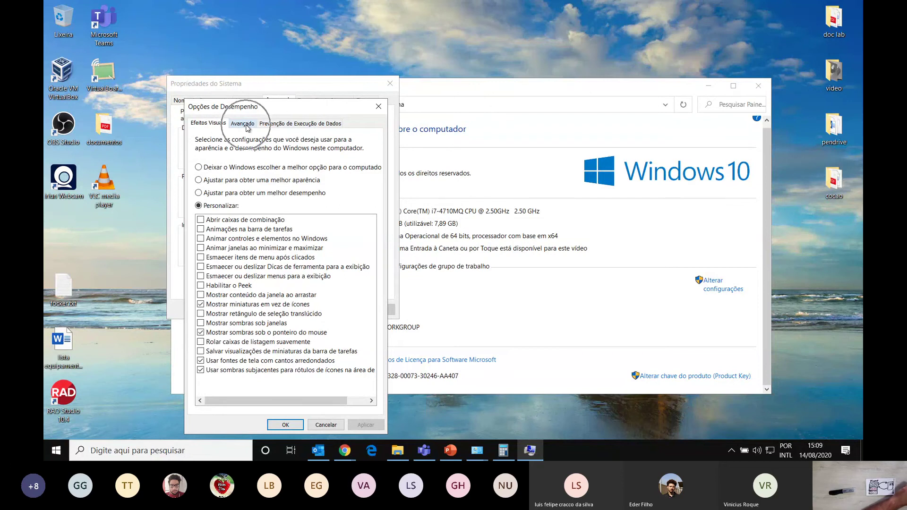
{"action": "left_click", "coordinate": [246, 126]}
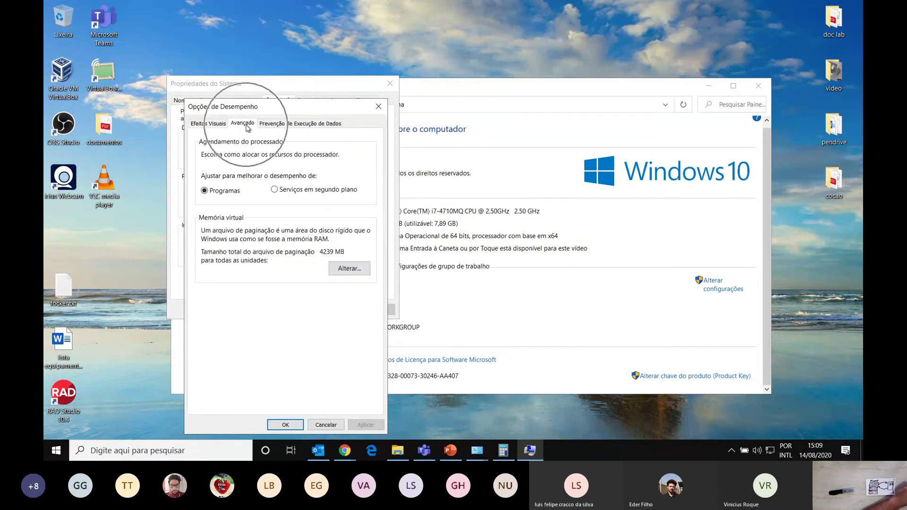
Open the virtual memory settings for changing the paging file size
{"action": "left_click", "coordinate": [229, 226]}
{"action": "left_click", "coordinate": [229, 226]}
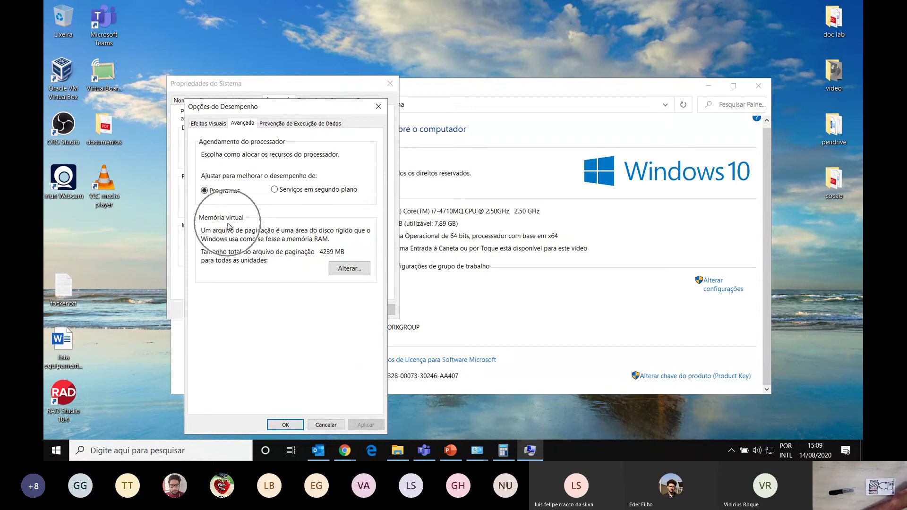
{"action": "left_click", "coordinate": [341, 269]}
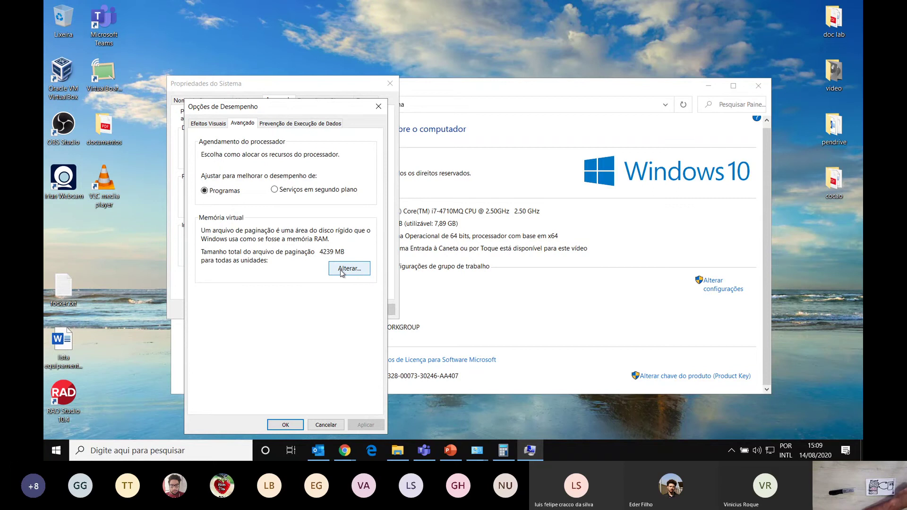
{"action": "left_click", "coordinate": [341, 269]}
{"action": "left_click", "coordinate": [341, 269]}
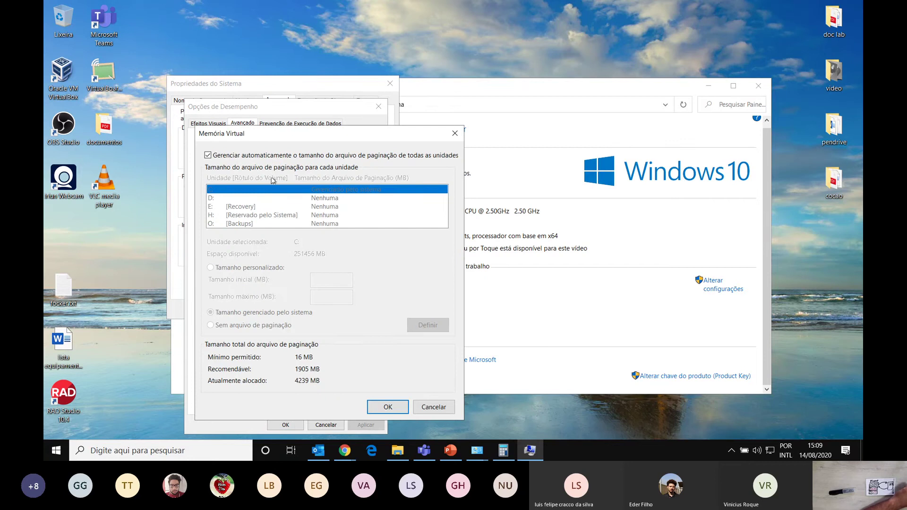
Examine the automatic paging file management option and the total paging file sizes, especially the currently allocated amount
{"action": "left_click", "coordinate": [268, 160]}
{"action": "key", "text": "ctrl"}
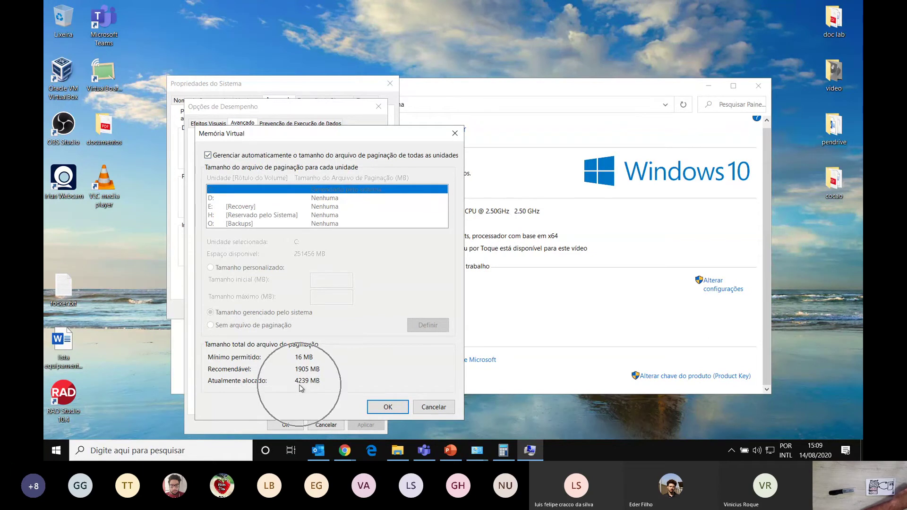
{"action": "key", "text": "ctrl"}
{"action": "key", "text": "ctrl"}
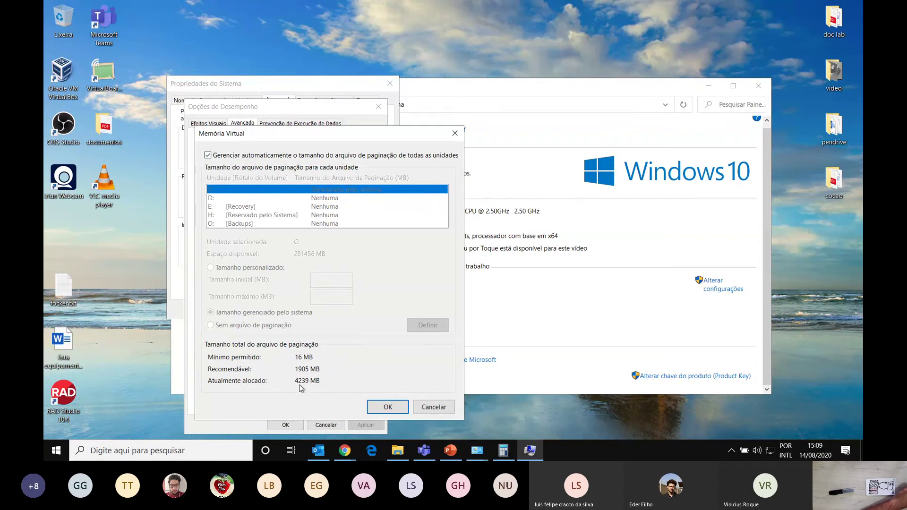
{"action": "key", "text": "ctrl"}
{"action": "key", "text": "ctrl"}
{"action": "key", "text": "ctrl"}
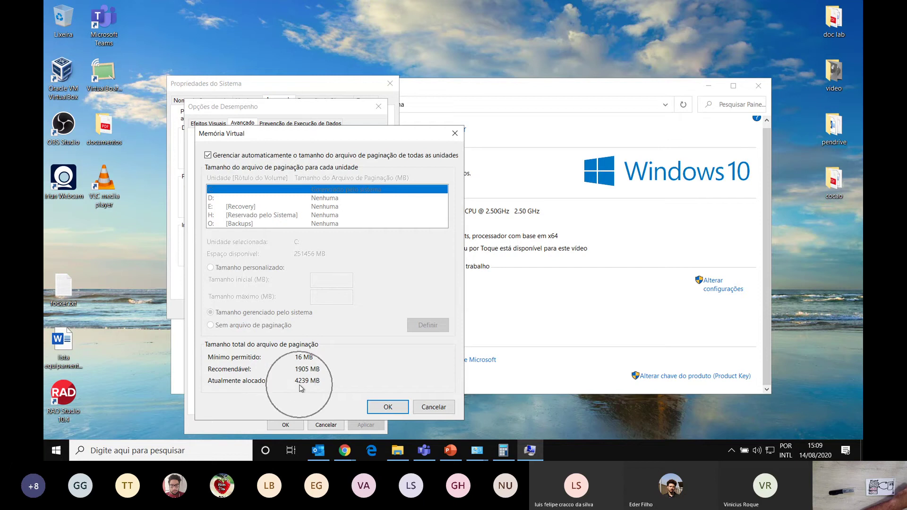
{"action": "key", "text": "ctrl"}
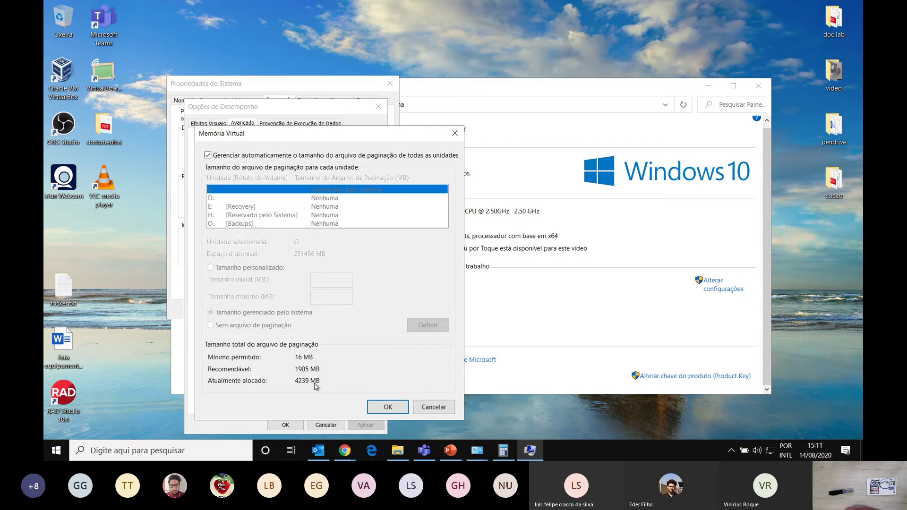
{"action": "key", "text": "ctrl"}
Cancel the virtual memory, performance and system properties dialogs without changes, and close the Sistema window
{"action": "left_click", "coordinate": [437, 408]}
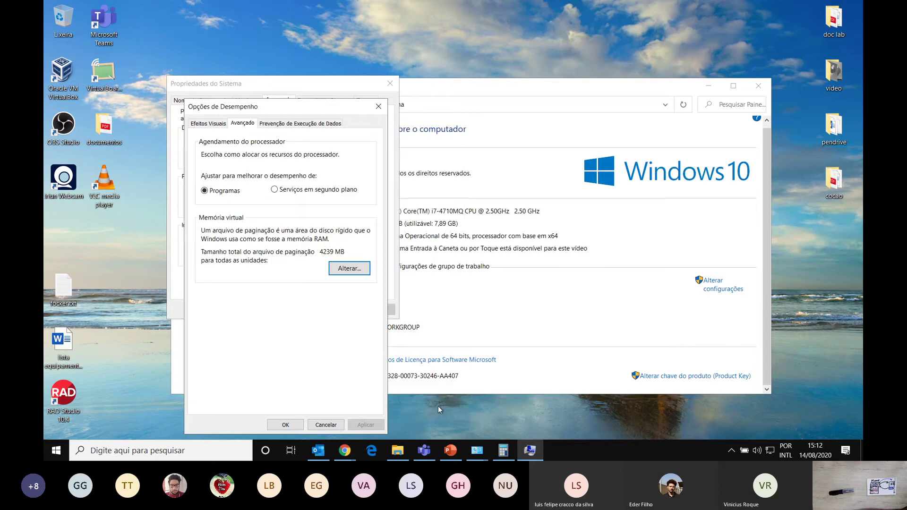
{"action": "left_click", "coordinate": [319, 427]}
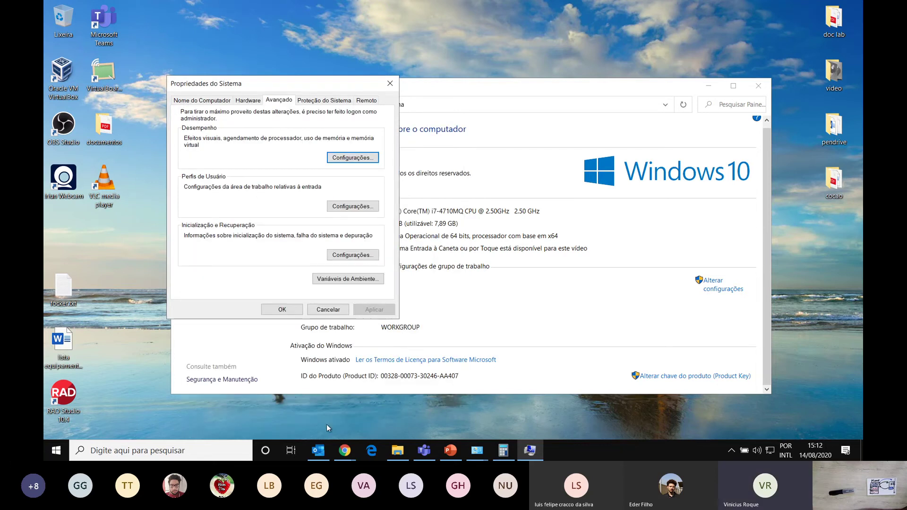
{"action": "left_click", "coordinate": [327, 310]}
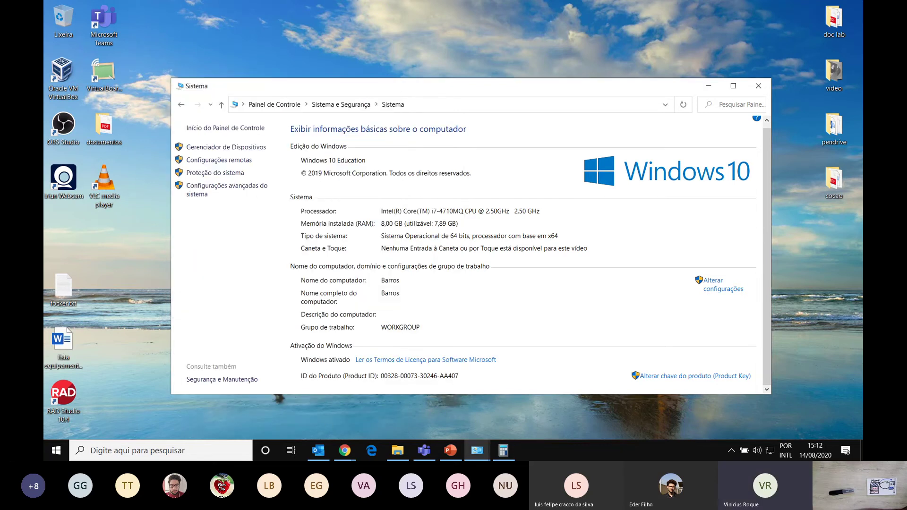
{"action": "left_click", "coordinate": [759, 85]}
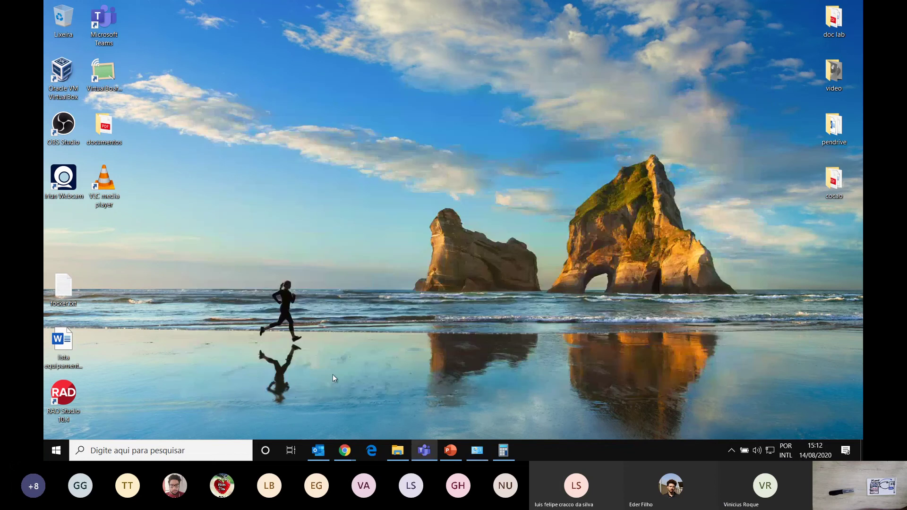
Switch to the PowerPoint presentation on memory management and show slide 24, "Swapping - problemas"
{"action": "left_click", "coordinate": [450, 451]}
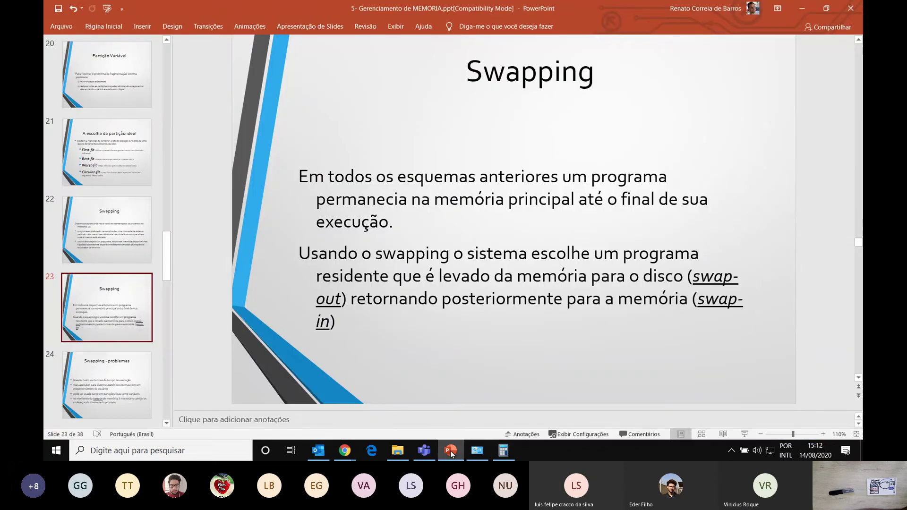
{"action": "left_click", "coordinate": [137, 379]}
{"action": "scroll", "coordinate": [132, 359], "scroll_direction": "down", "scroll_amount": 1}
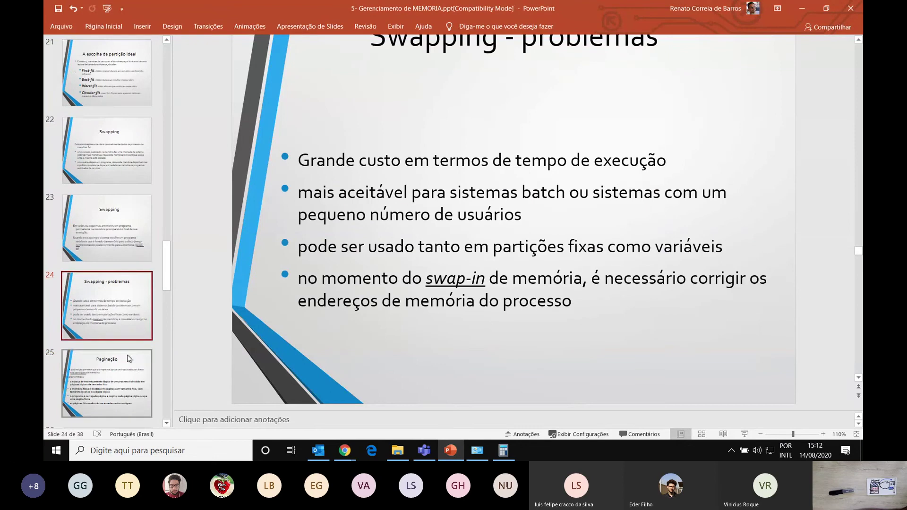